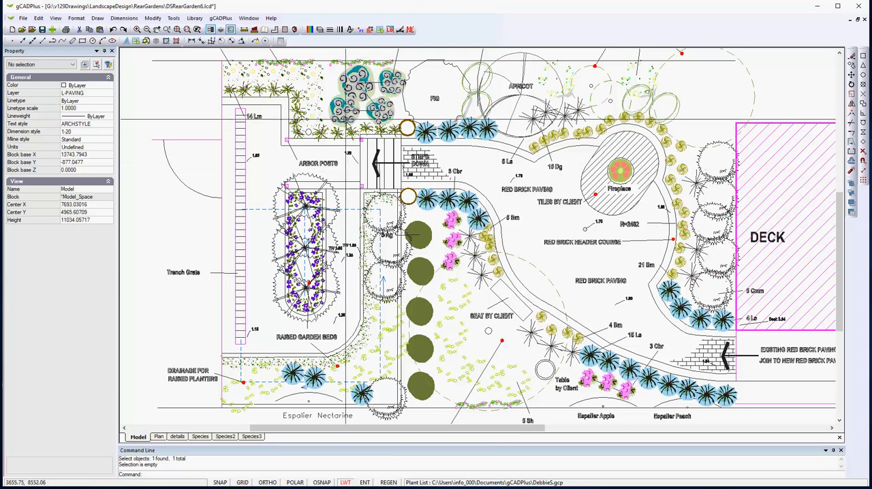
View the plant data of the swirl-patterned shrub symbol nearest the arbor posts, and clear the selection.
left_click(343, 110)
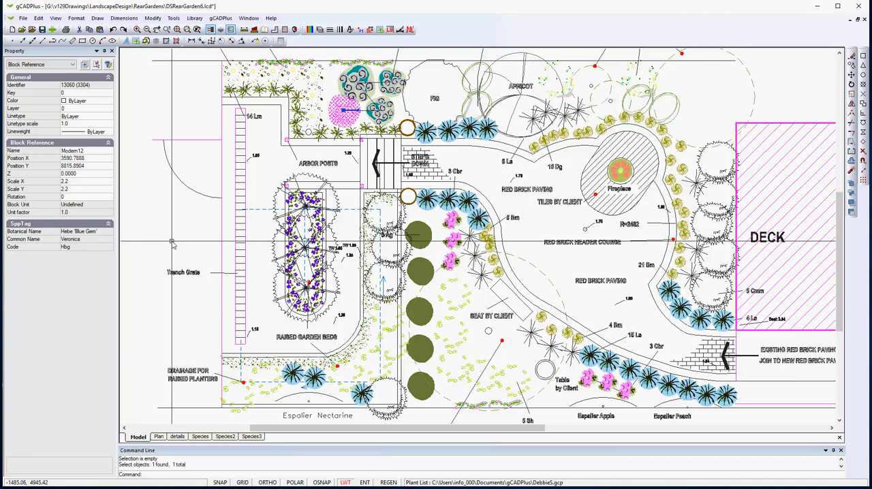
key("Delete")
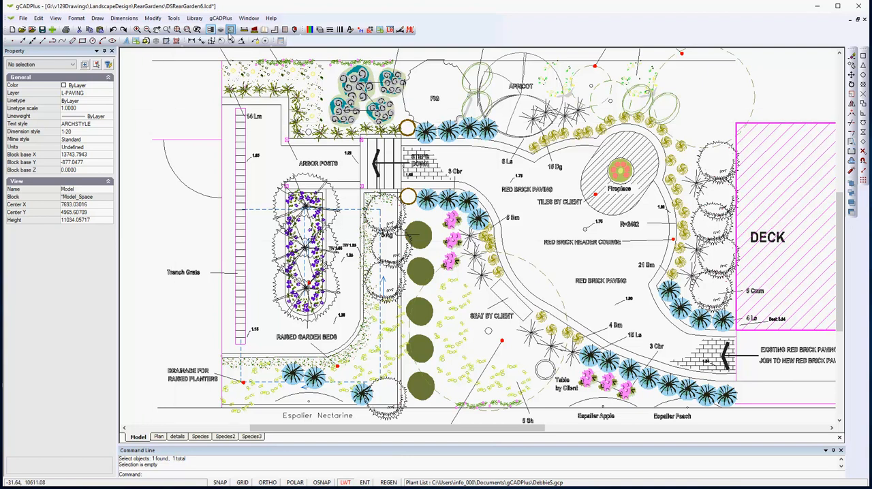
Open the attached plant list for editing, review its entries to the end, and close it without changes.
left_click(222, 19)
mouse_move(269, 29)
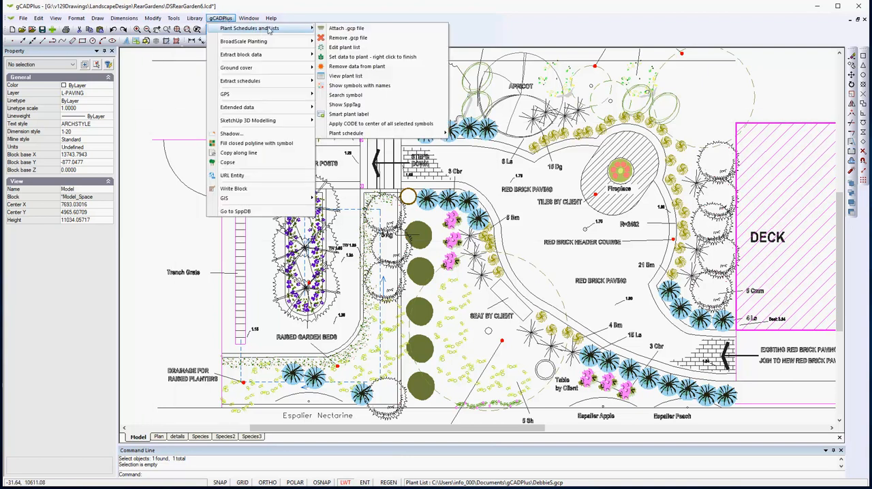
left_click(346, 47)
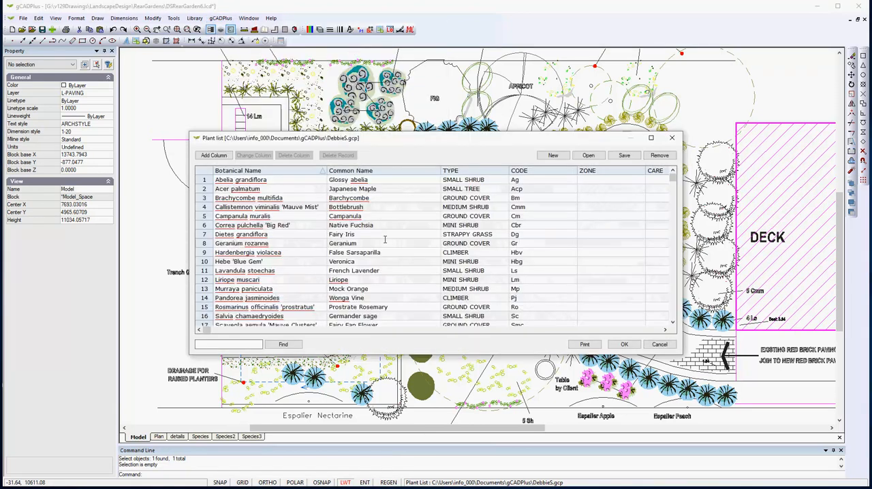
scroll(385, 239, "down", 1)
scroll(385, 240, "up", 1)
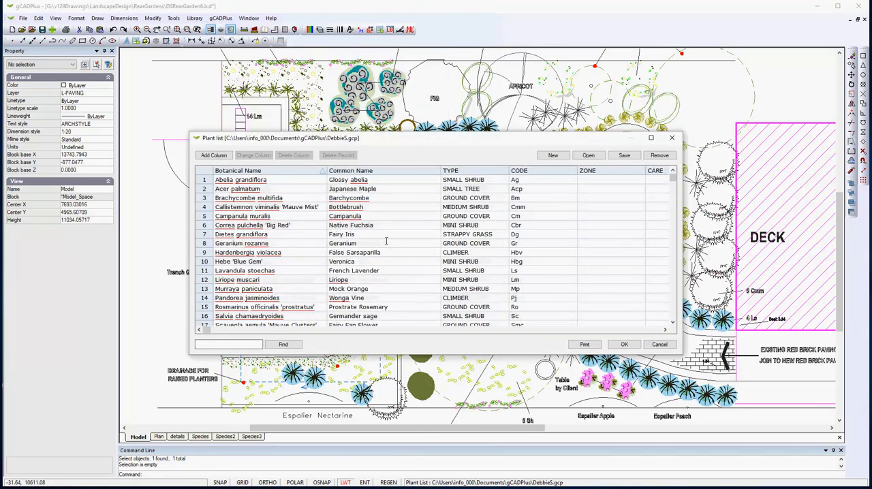
scroll(385, 241, "down", 1)
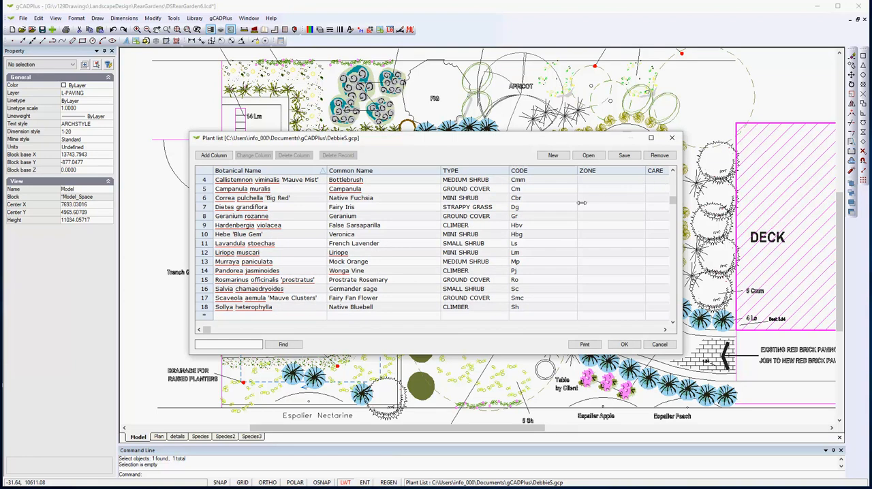
left_click(659, 345)
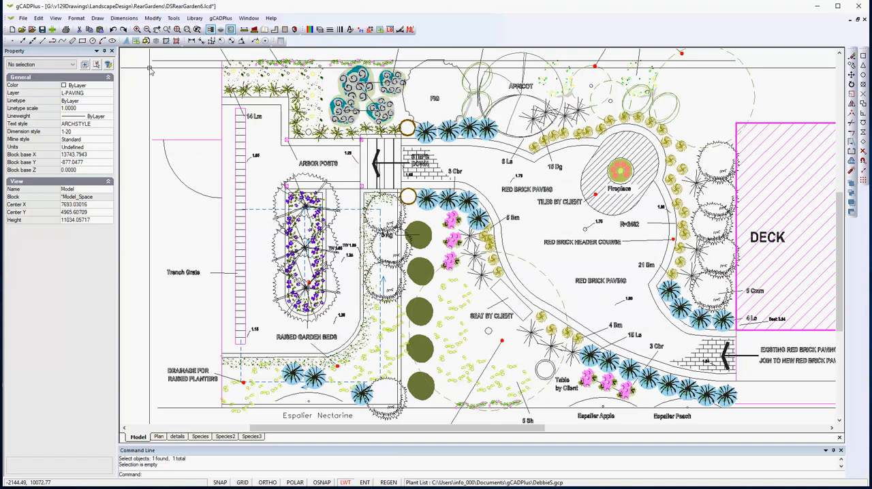
Highlight all symbols in the garden plan that have plant names assigned, and inspect the upper planting area.
left_click(220, 18)
mouse_move(230, 28)
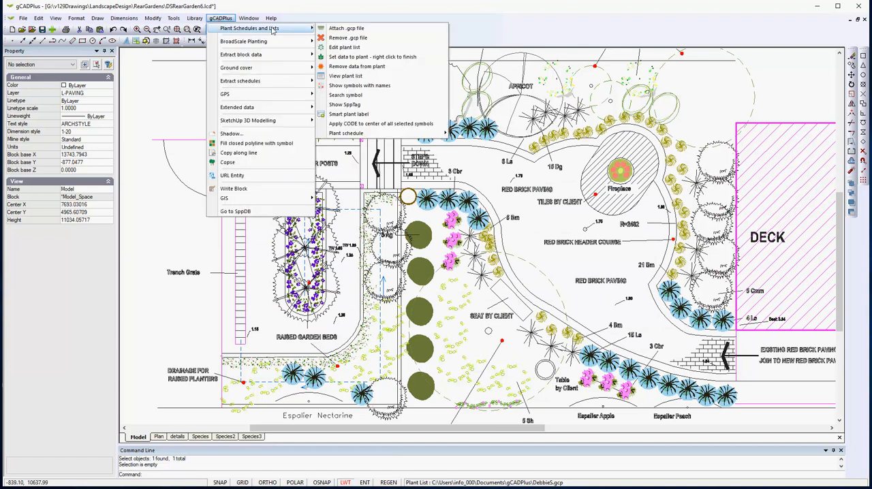
left_click(360, 85)
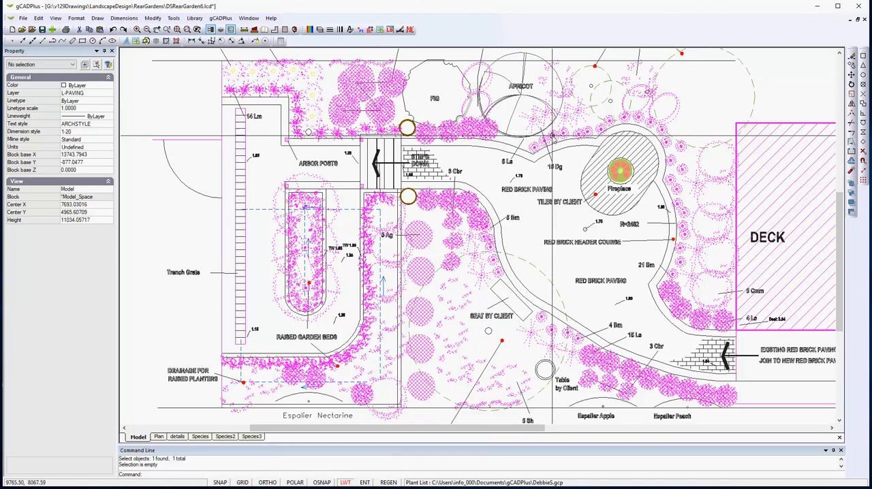
scroll(519, 93, "down", 3)
scroll(586, 148, "up", 3)
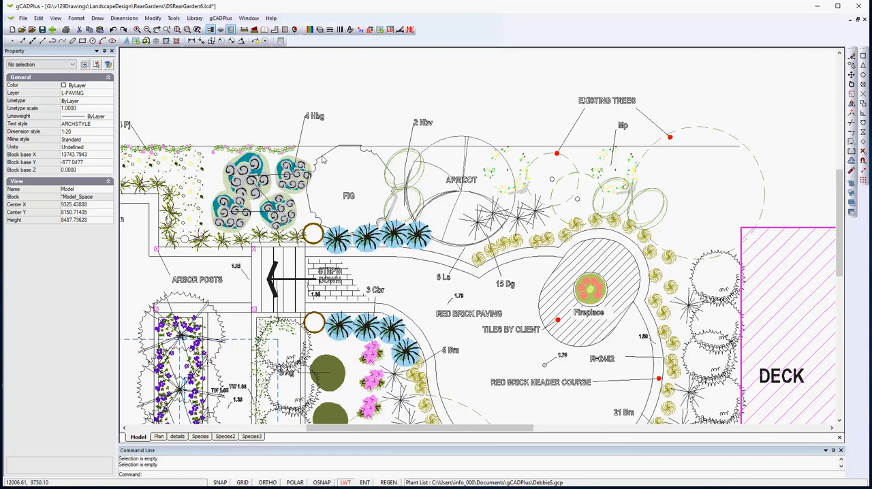
Attach GardenCAD.gcp as the replacement plant list for the drawing, keeping the existing species assignments.
left_click(223, 20)
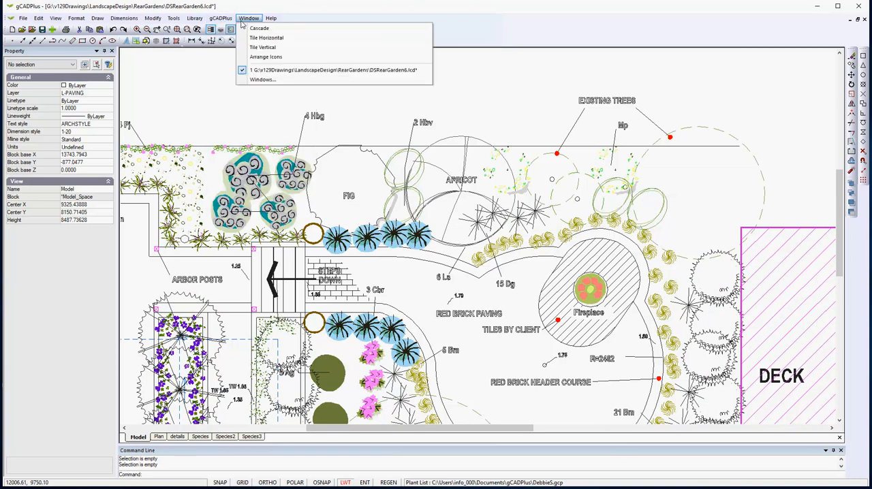
mouse_move(287, 30)
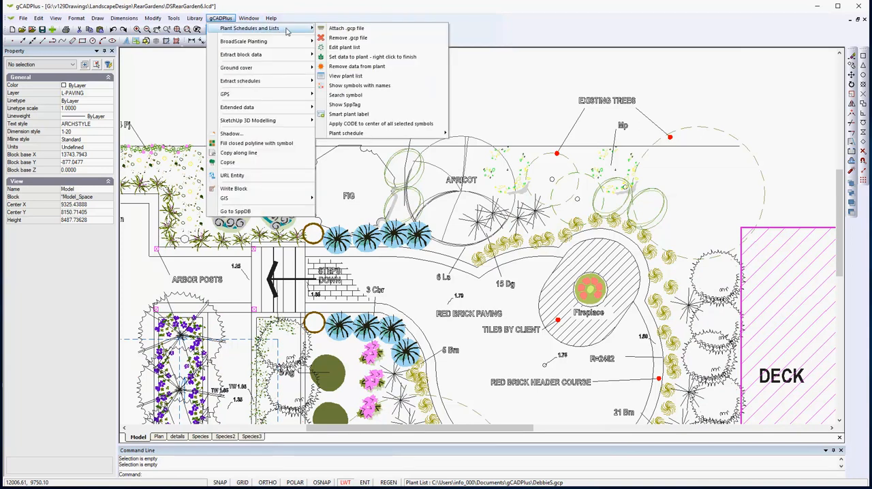
left_click(347, 28)
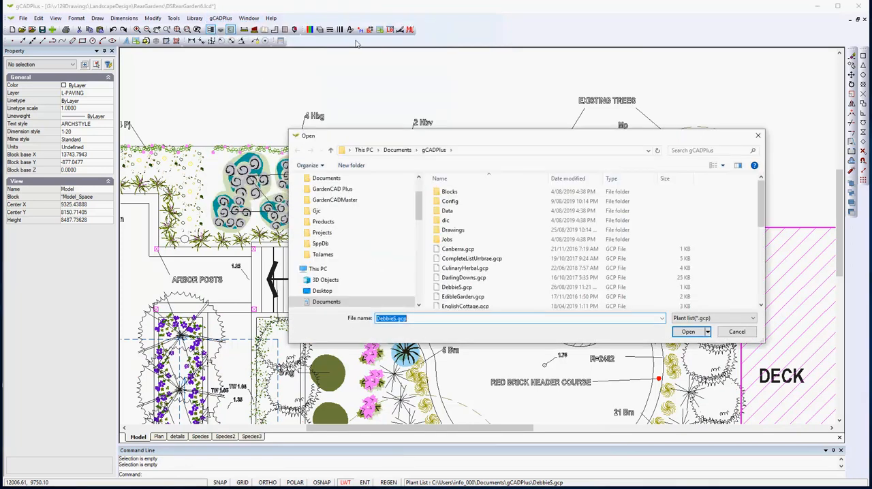
scroll(484, 284, "down", 2)
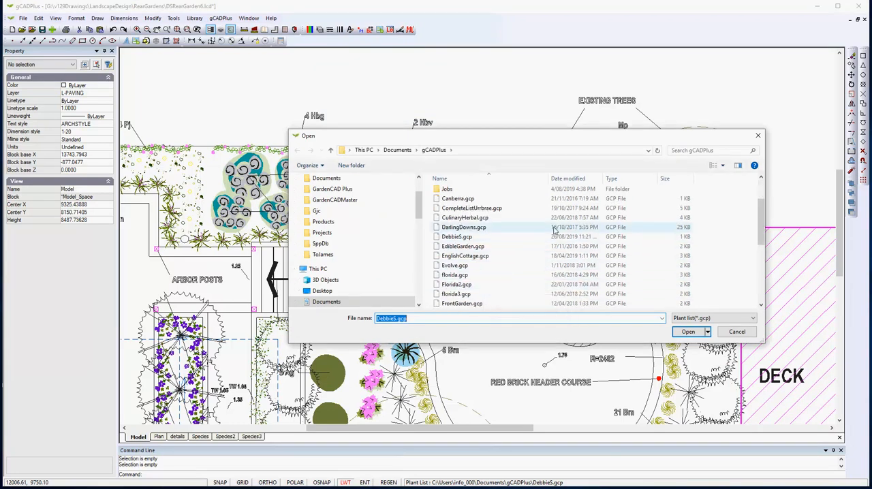
scroll(487, 277, "down", 1)
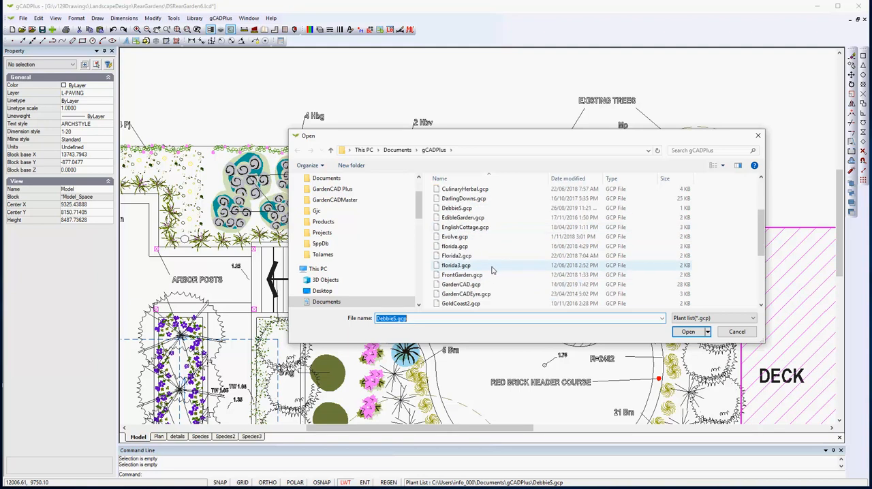
left_click(471, 285)
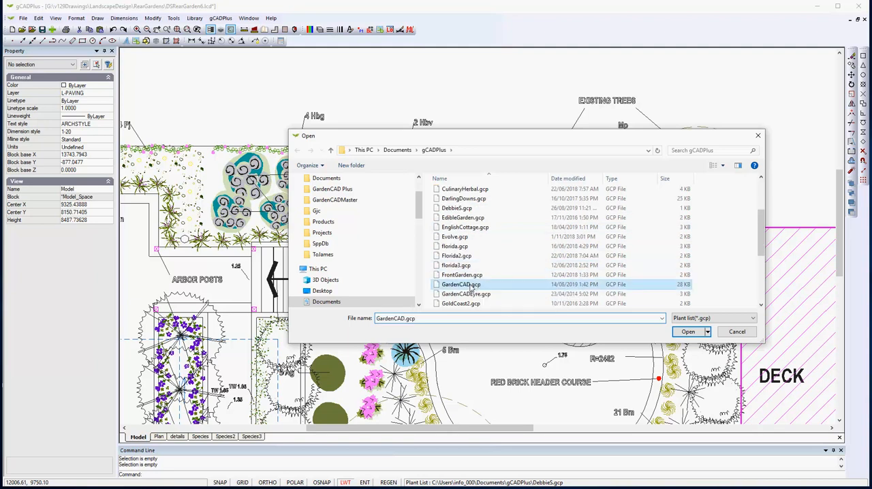
left_click(688, 332)
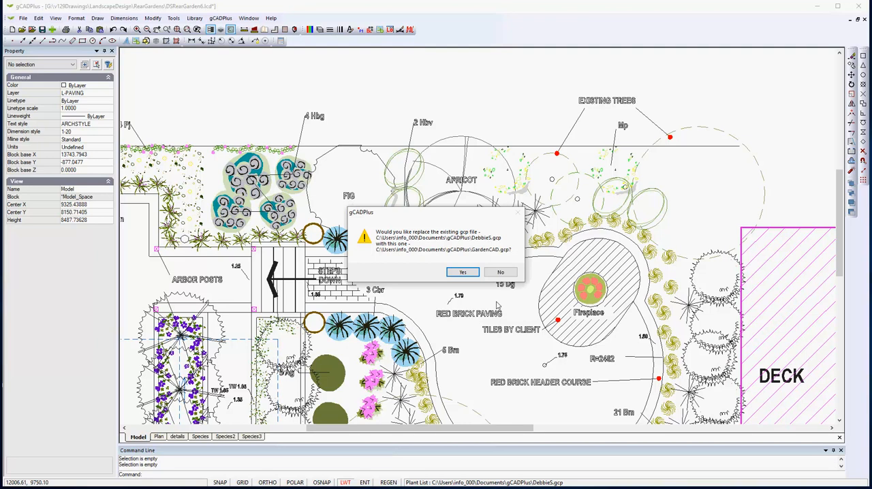
left_click(467, 274)
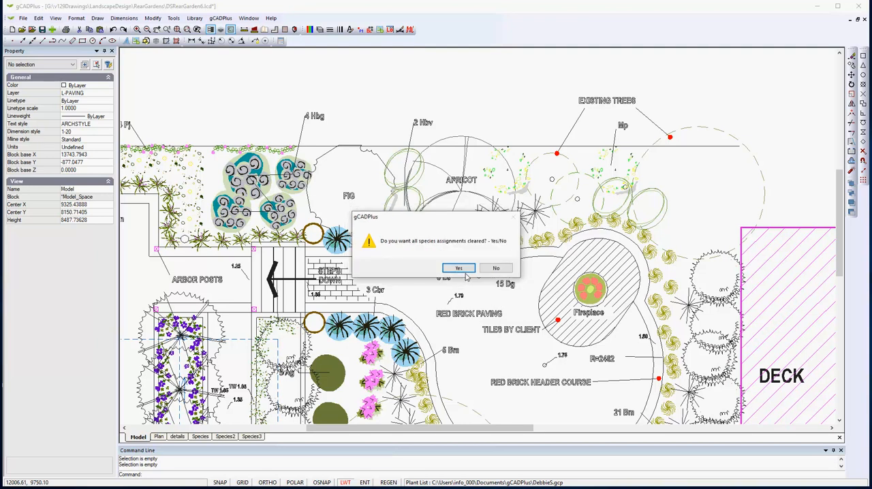
left_click(499, 271)
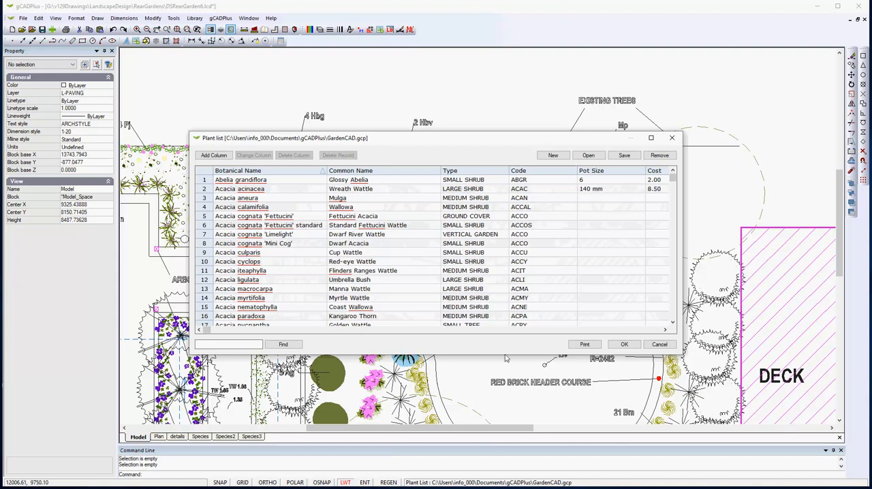
Enlarge the GardenCAD.gcp plant list window vertically and browse its entries by botanical name.
left_click_drag(507, 352, 507, 394)
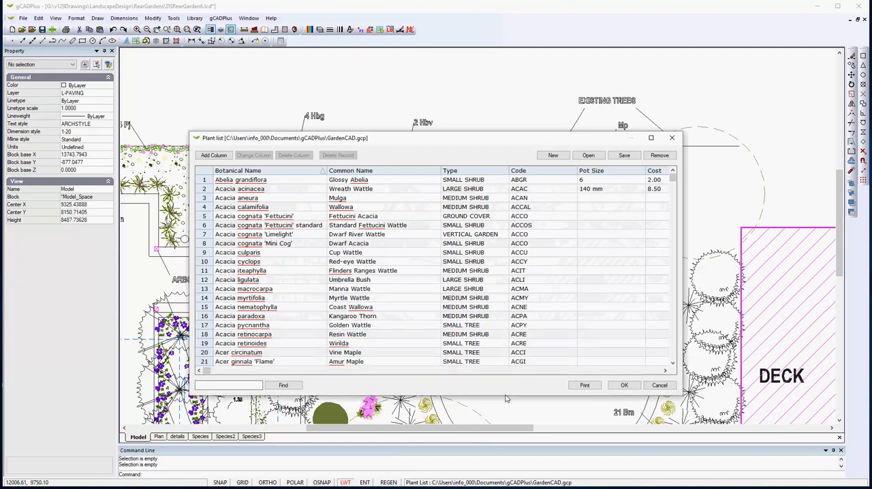
scroll(341, 272, "down", 5)
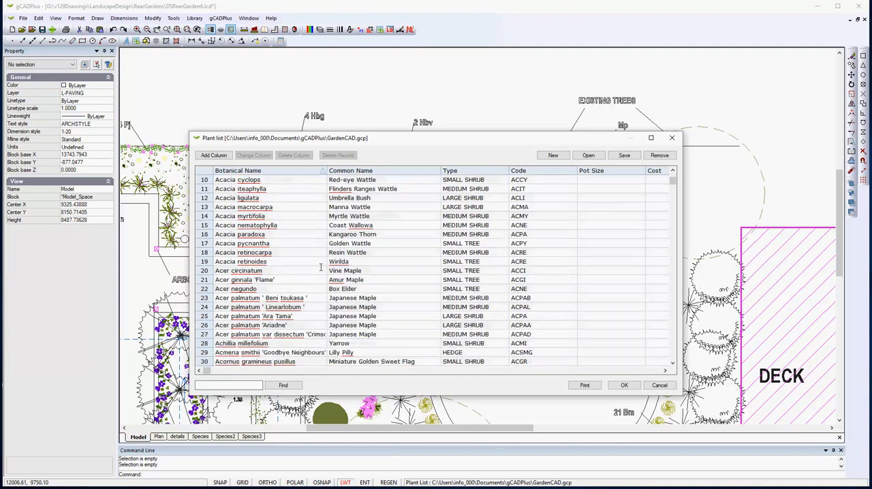
scroll(324, 269, "down", 3)
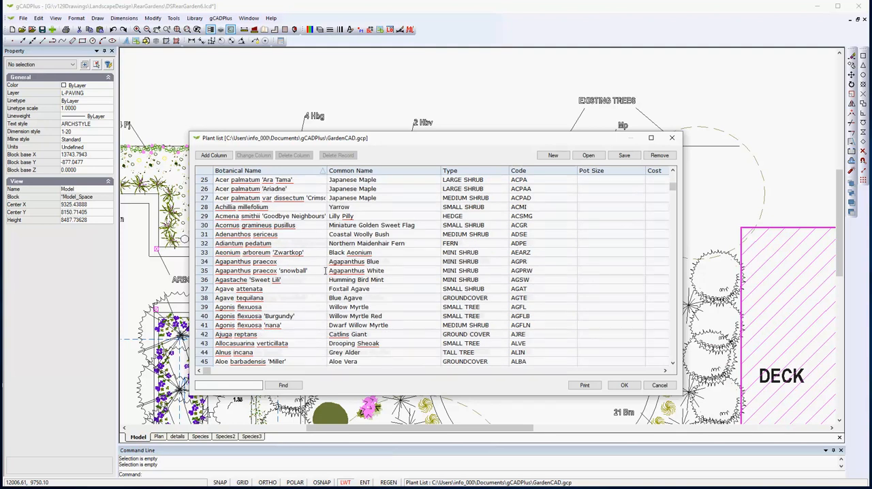
scroll(320, 262, "up", 6)
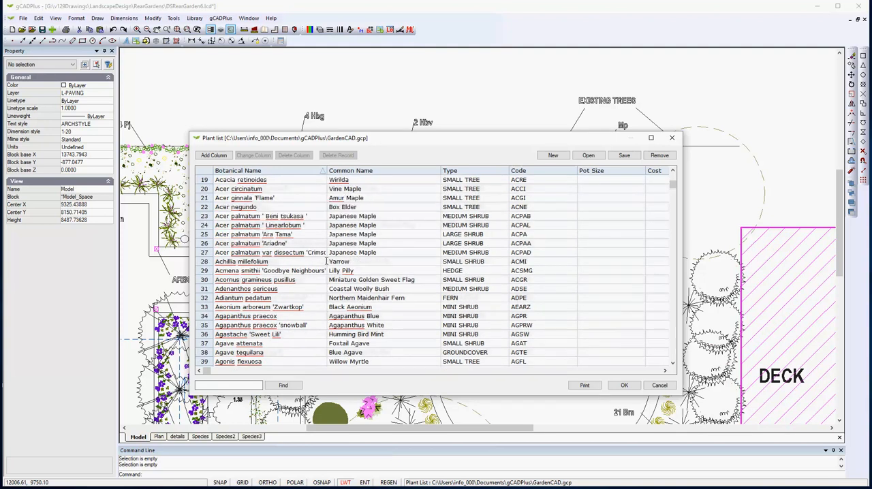
scroll(318, 257, "up", 2)
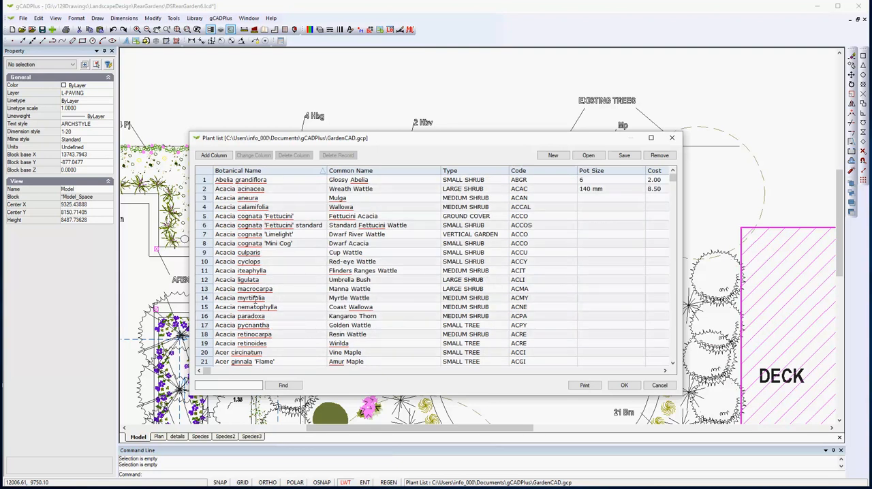
Sort the plant list by common name and by type, and browse the climber, fern, grass and ground cover entries.
left_click(384, 175)
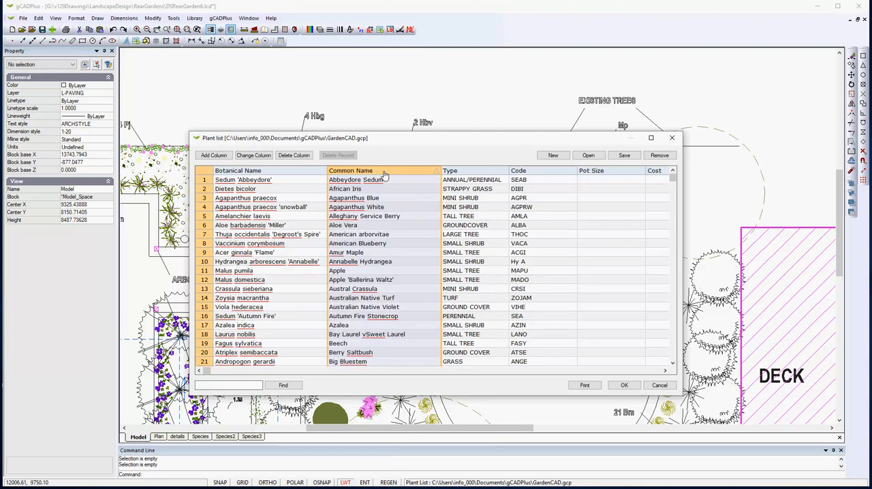
left_click(470, 175)
scroll(475, 235, "down", 7)
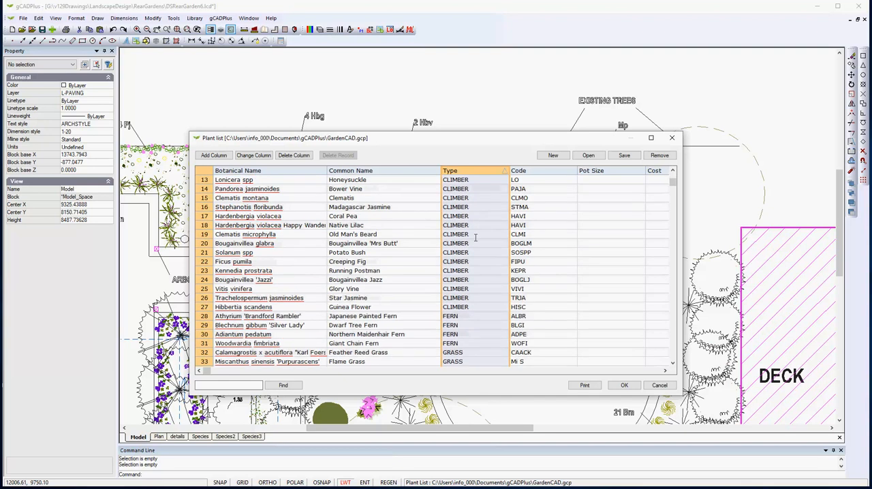
scroll(478, 249, "down", 6)
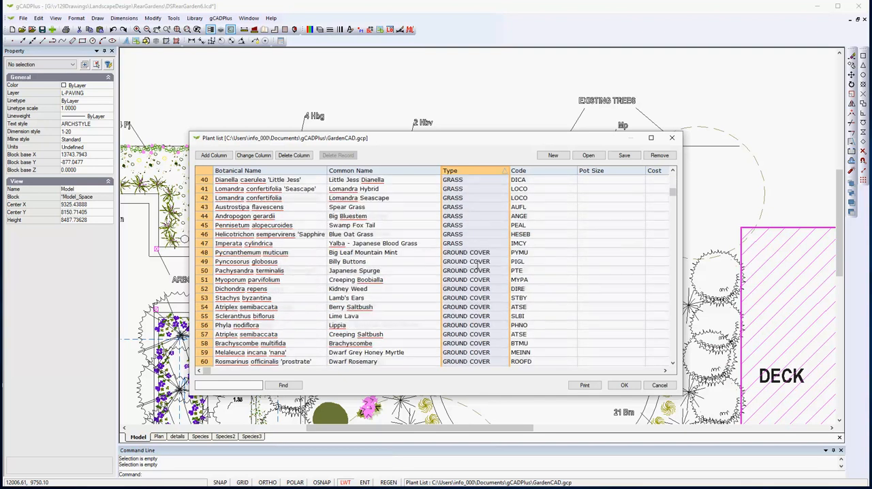
scroll(477, 265, "up", 2)
scroll(477, 265, "up", 1)
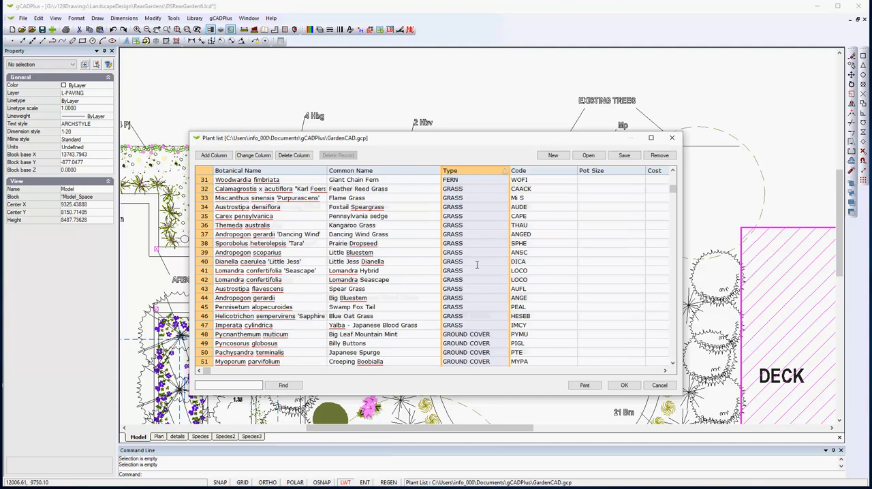
scroll(477, 265, "up", 2)
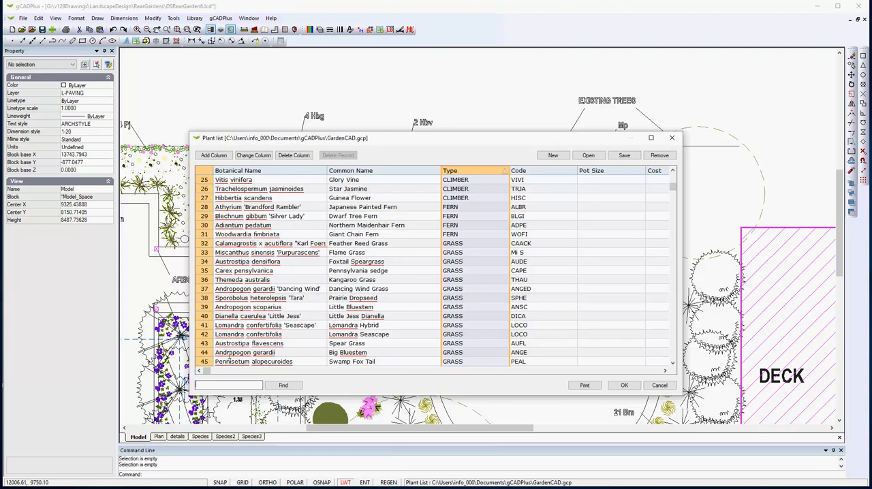
Search the GardenCAD.gcp plant list for "lomandra".
type("lomandra")
key("Return")
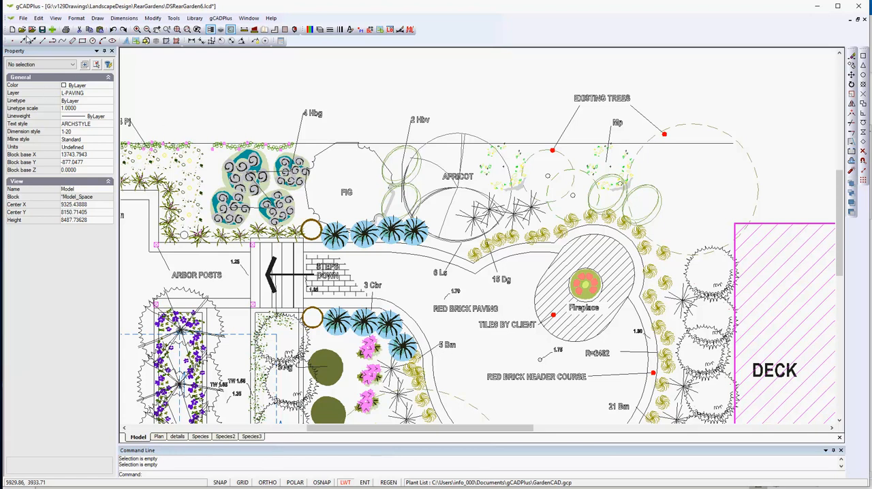
Create a new drawing from the Default.lcd template and start a blank .gcp plant list, widening its window to show all columns.
left_click(12, 29)
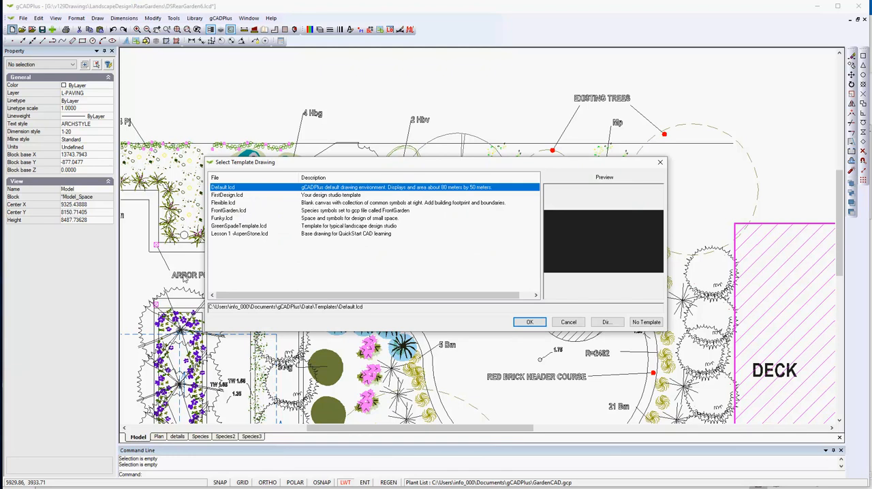
left_click(529, 322)
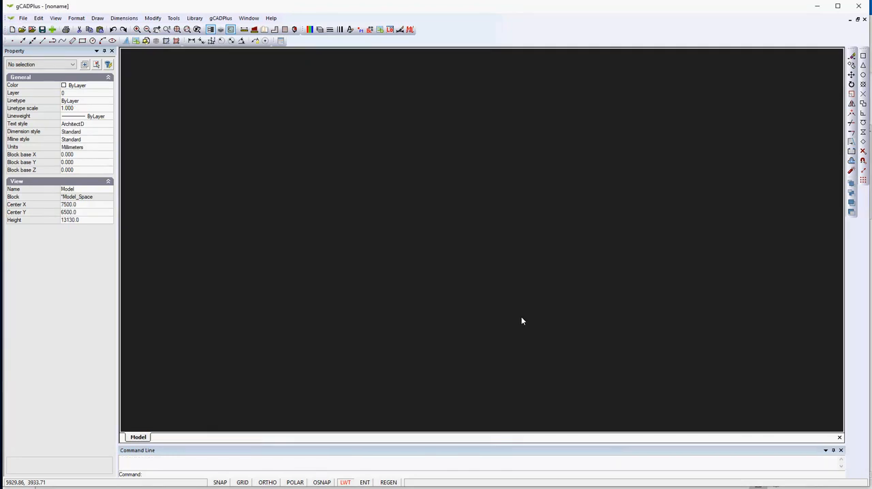
left_click(174, 18)
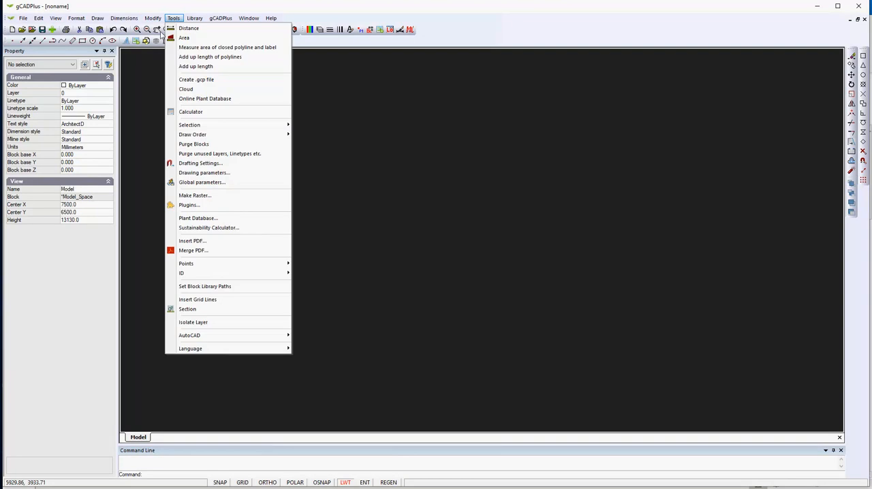
left_click(201, 81)
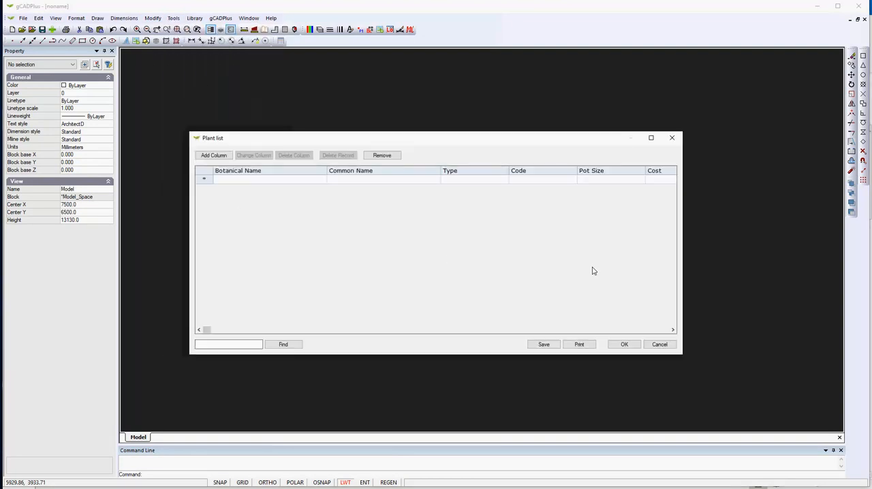
left_click_drag(682, 301, 822, 302)
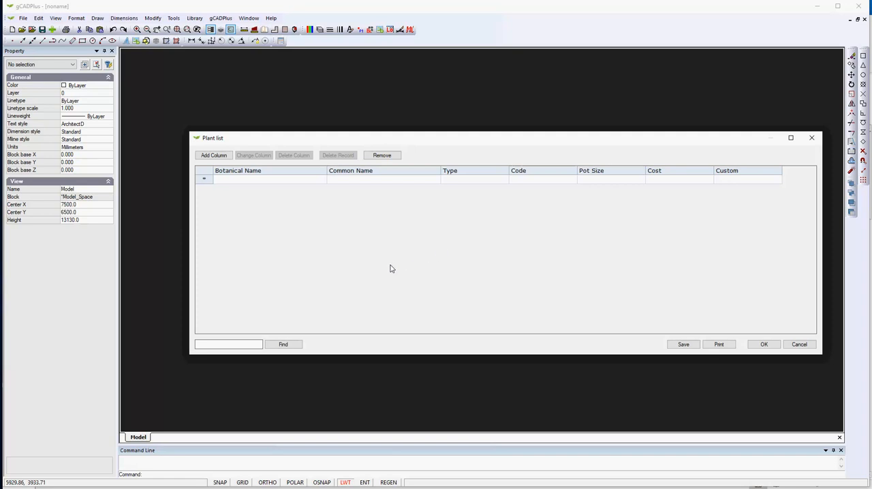
Close the blank plant list and browse the .gcp files available to attach to the new drawing.
left_click(799, 345)
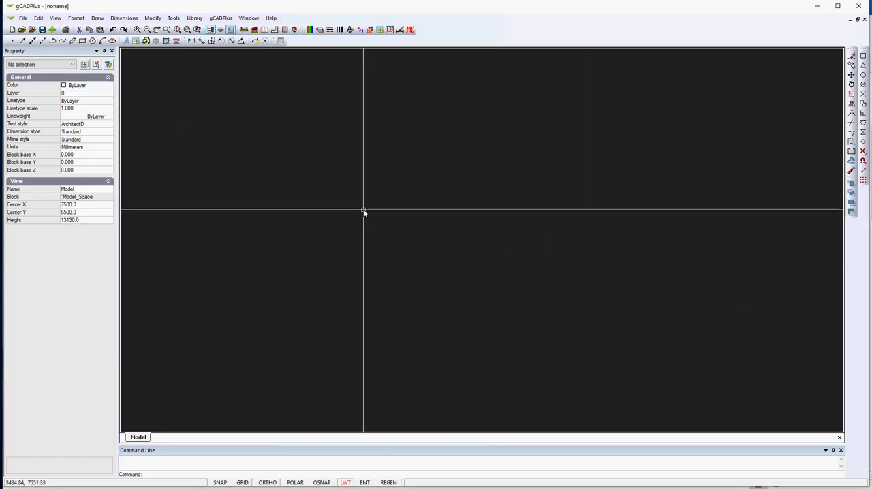
left_click(221, 20)
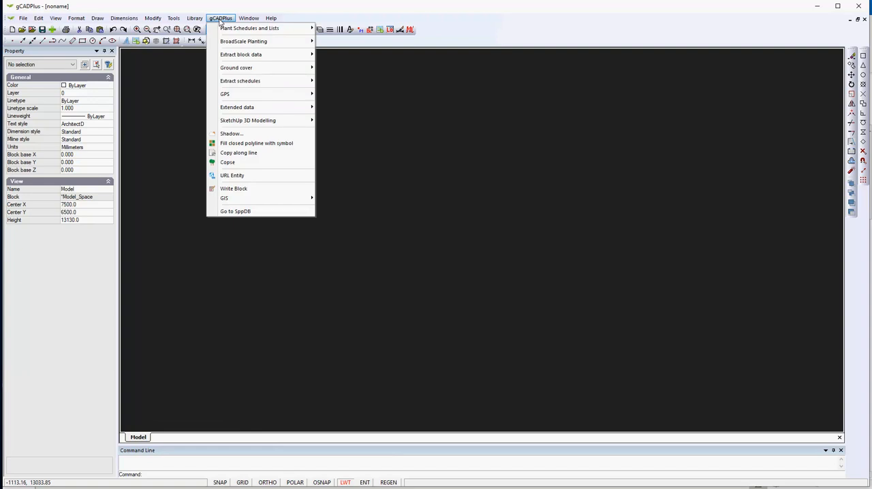
mouse_move(253, 32)
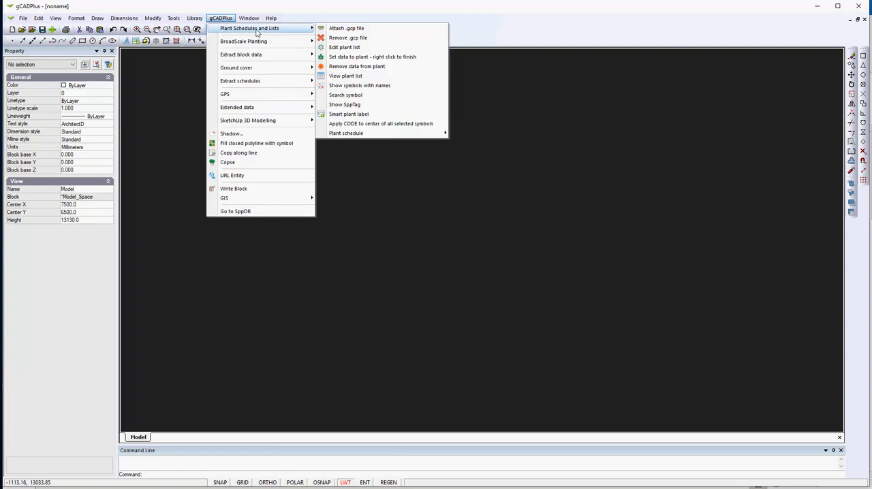
left_click(356, 31)
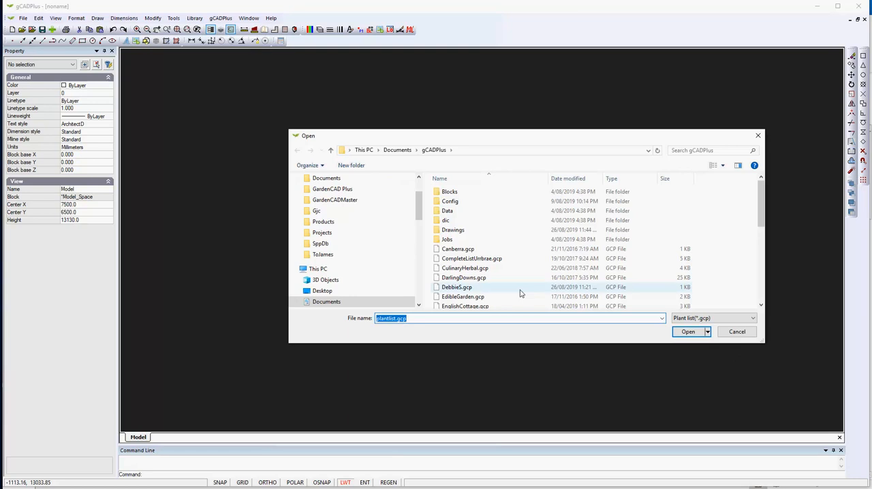
scroll(483, 279, "down", 2)
scroll(483, 279, "down", 3)
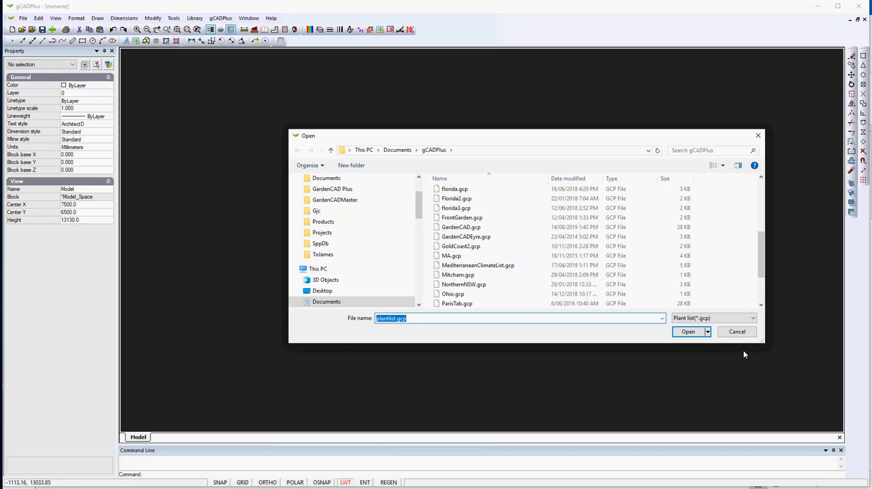
left_click(734, 334)
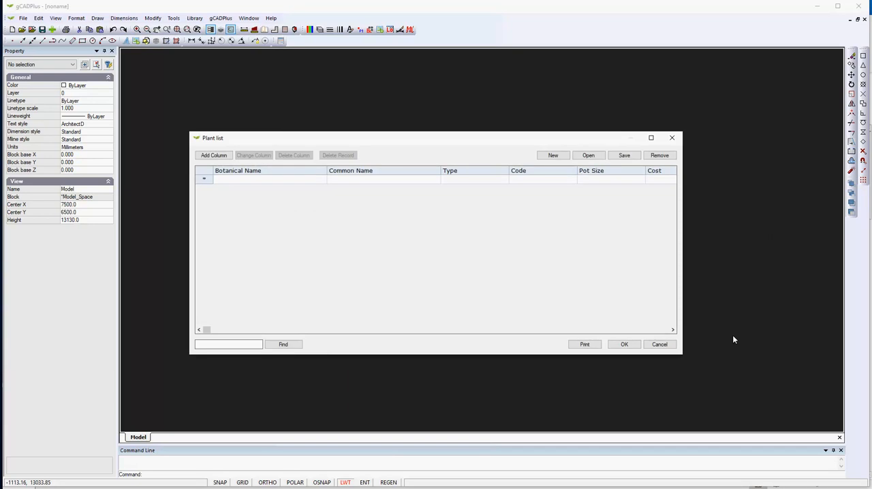
left_click_drag(681, 328, 788, 326)
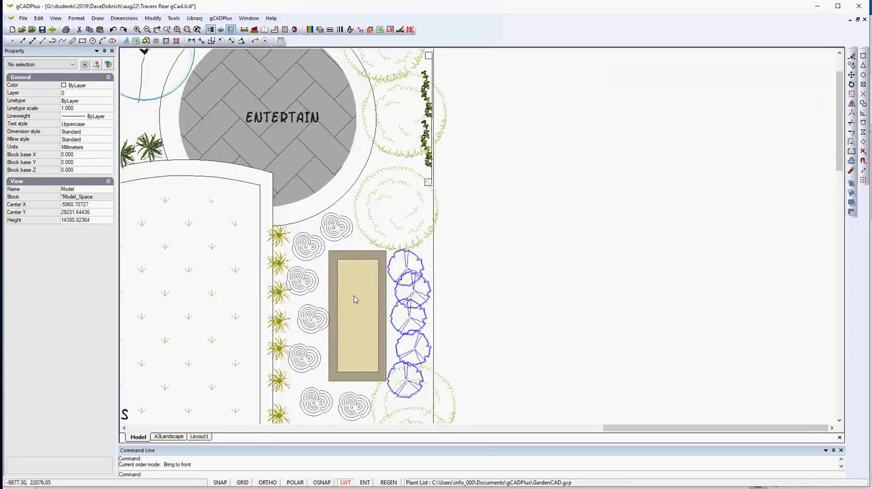
View the GardenCAD.gcp plant list attached to the garden drawing and look through its entries by botanical name.
left_click(220, 17)
mouse_move(242, 32)
left_click(337, 50)
scroll(401, 225, "down", 4)
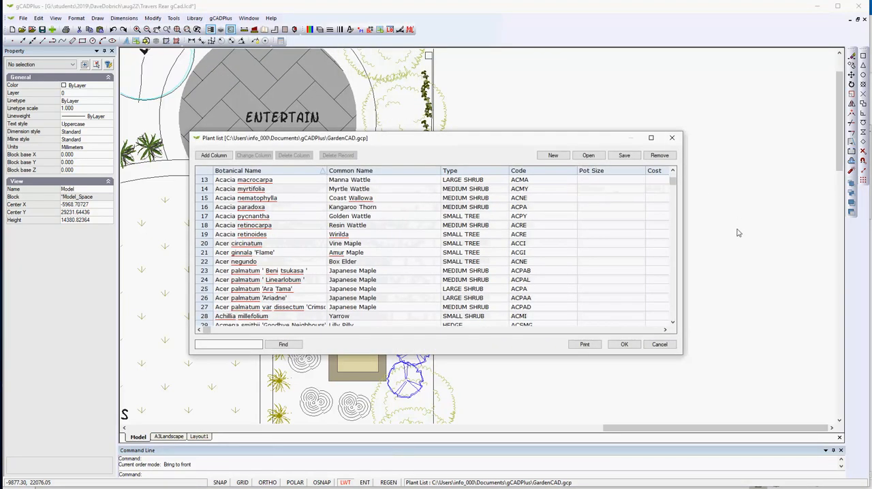
left_click(671, 345)
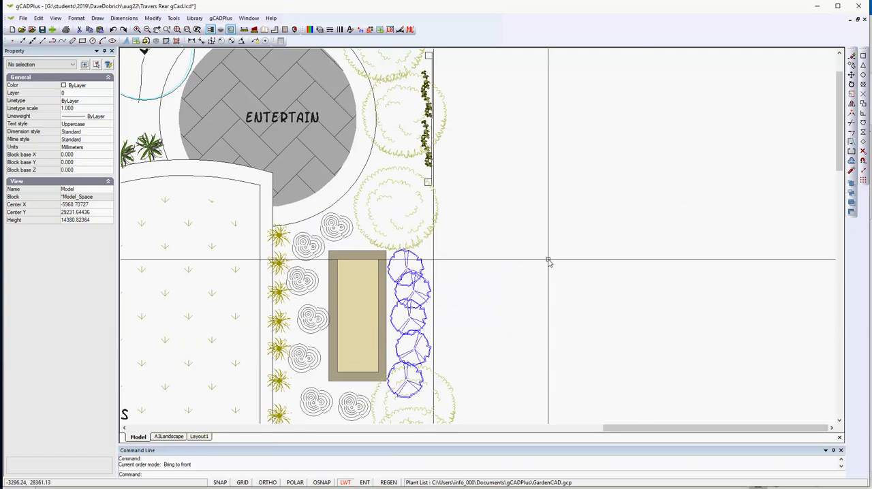
Set plant data on the blue shrub symbols beside the raised bed, searching for "LAVENDER" and assigning English Lavender with code LAAN.
left_click(221, 18)
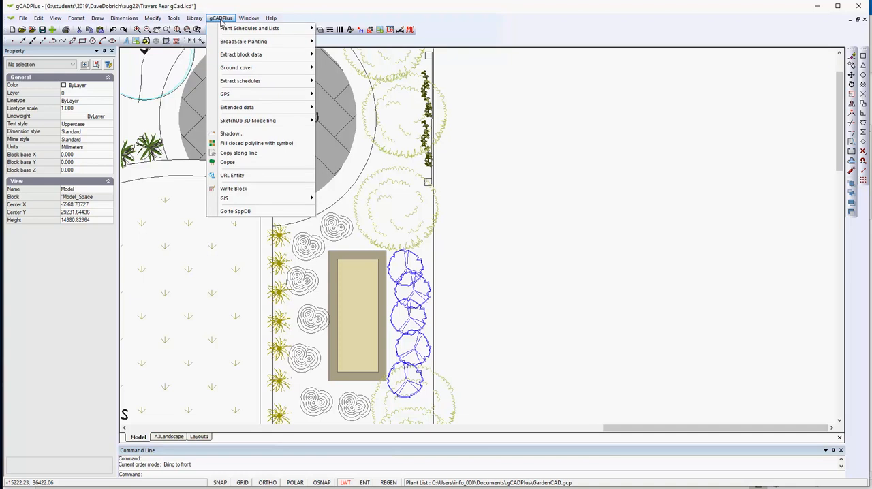
mouse_move(233, 30)
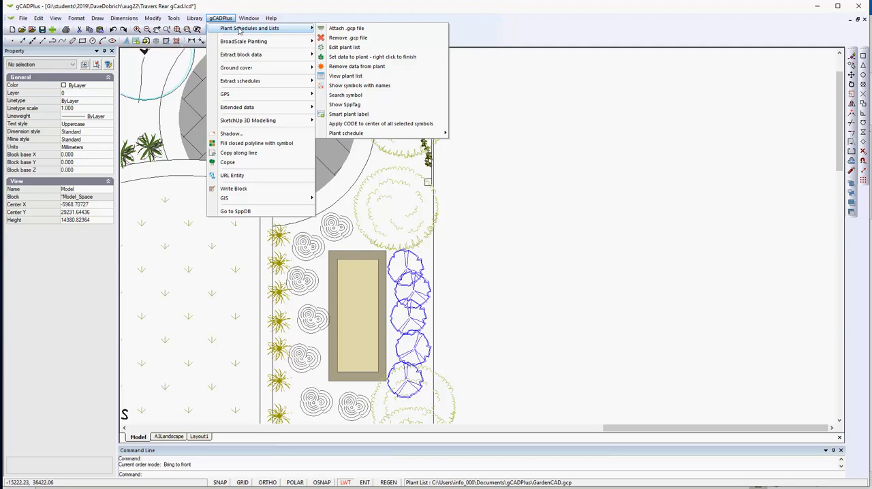
left_click(351, 59)
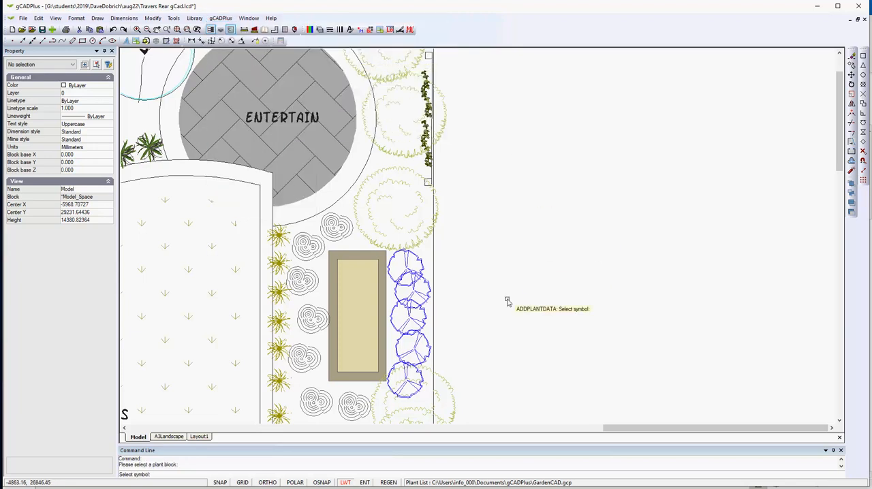
left_click(416, 300)
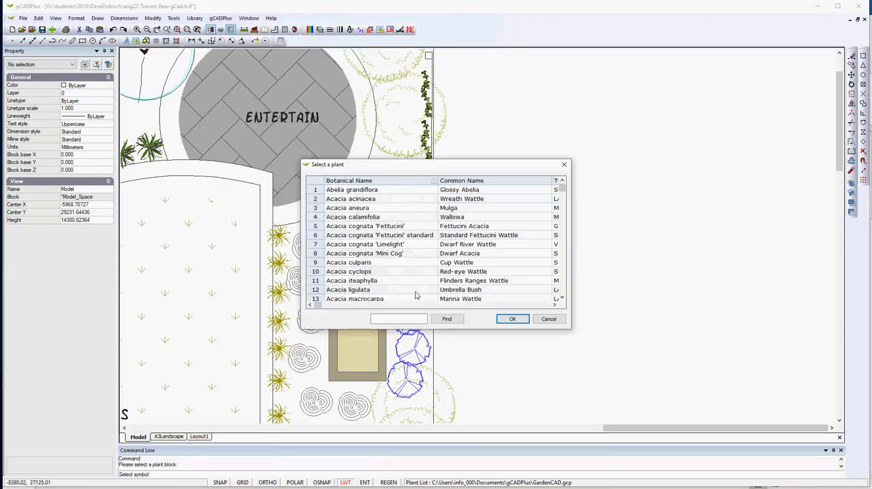
left_click(399, 319)
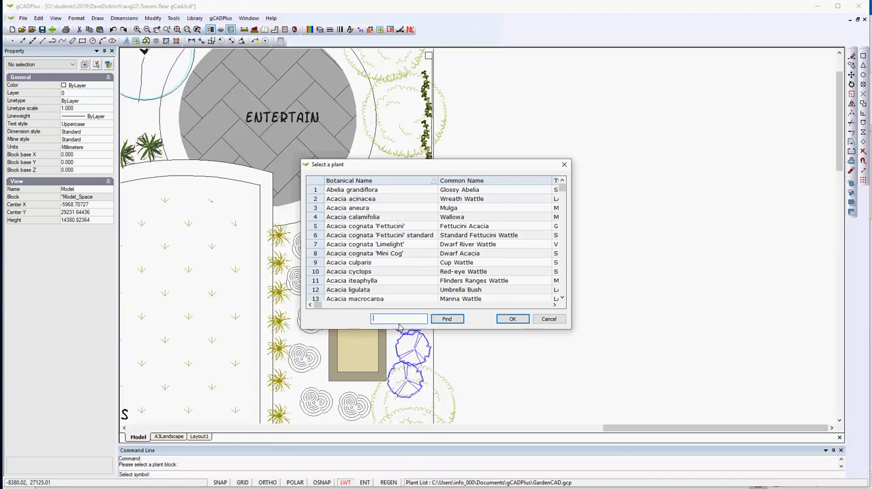
type("LAVENDER")
key("Return")
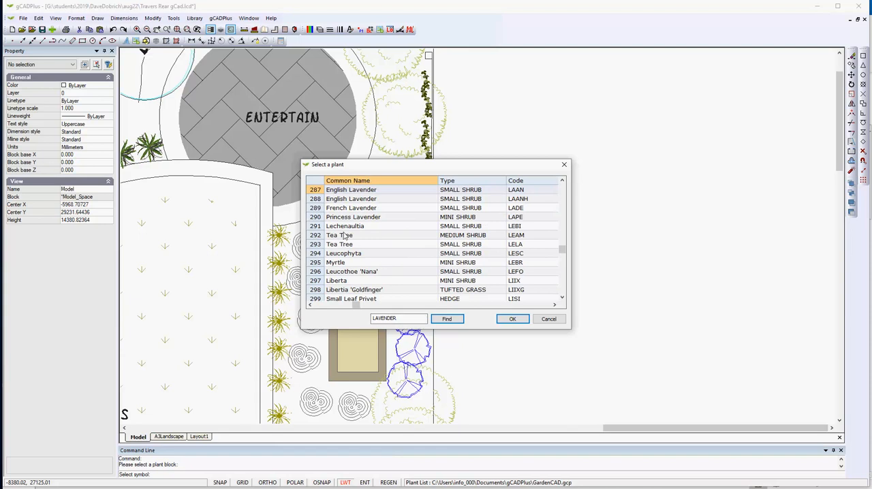
left_click(316, 191)
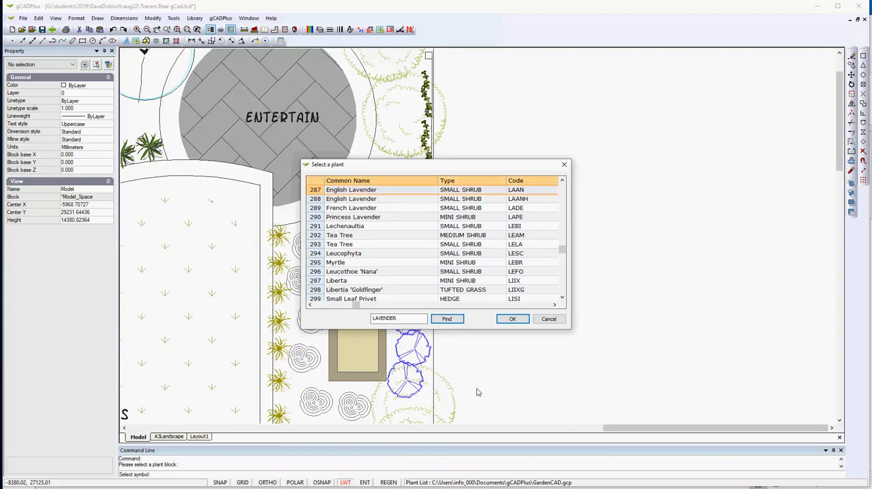
left_click(512, 319)
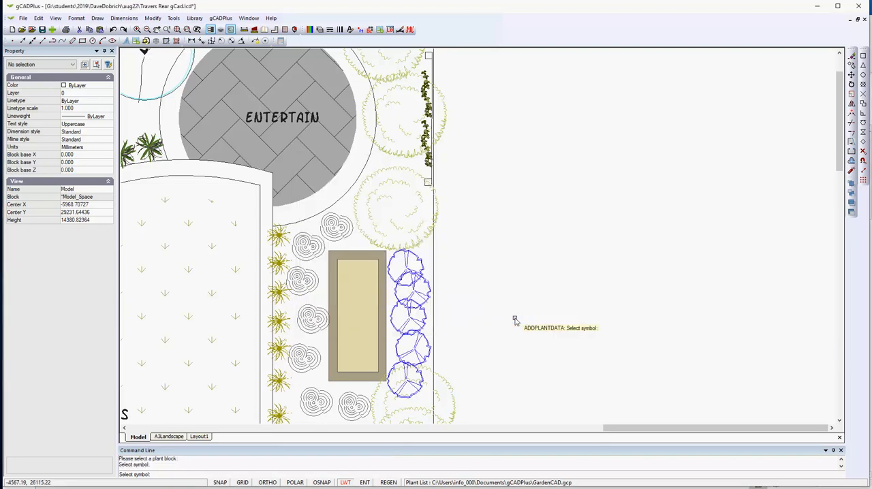
Assign Acacia aneura (Mulga) to the large round green tree symbol above the blue shrubs and finish setting plant data.
left_click(412, 235)
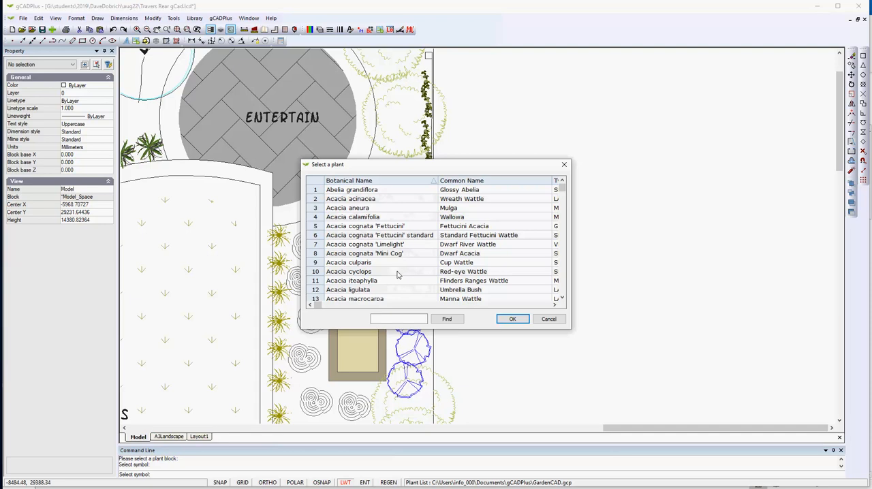
left_click(316, 211)
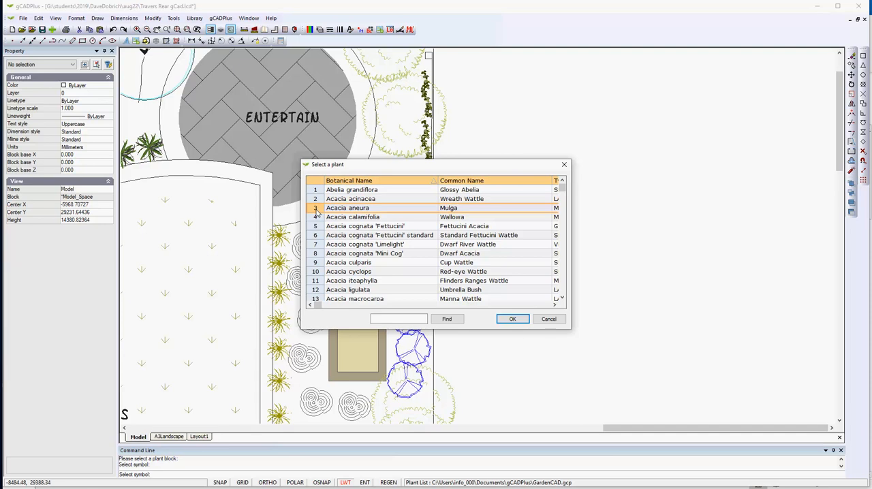
left_click(515, 319)
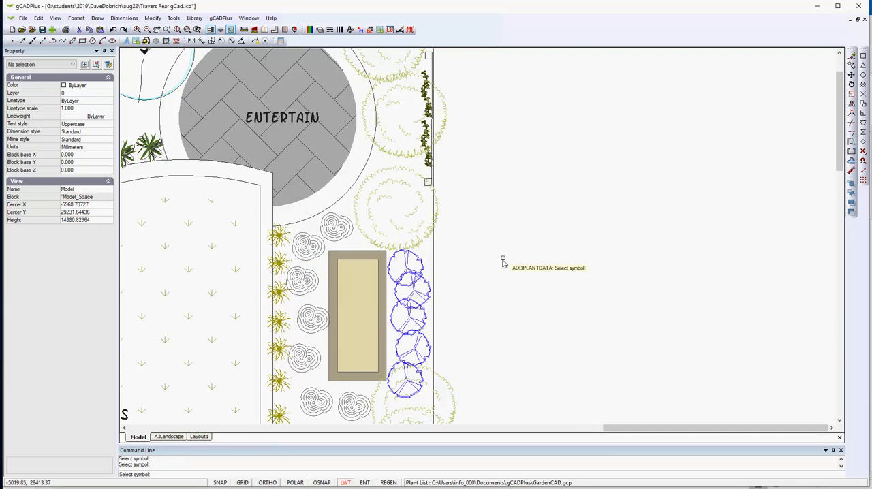
key("Escape")
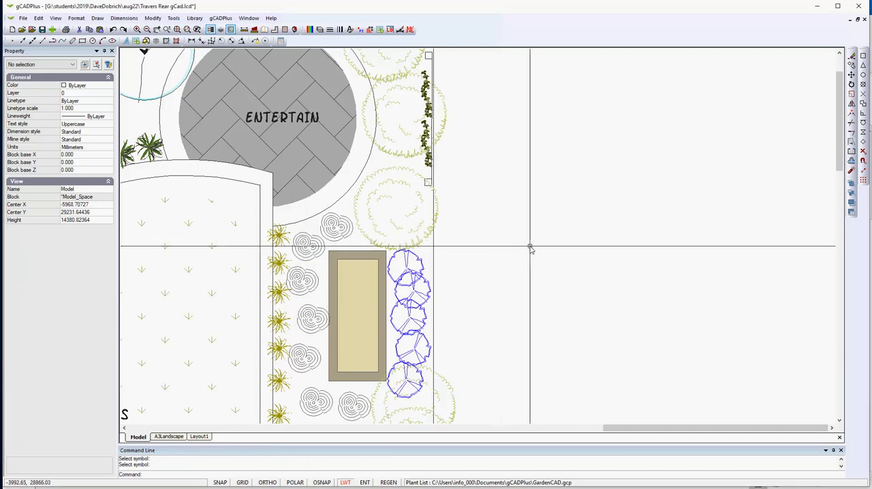
Check the SppTag properties of the round green tree symbol and of one blue shrub symbol.
left_click(408, 214)
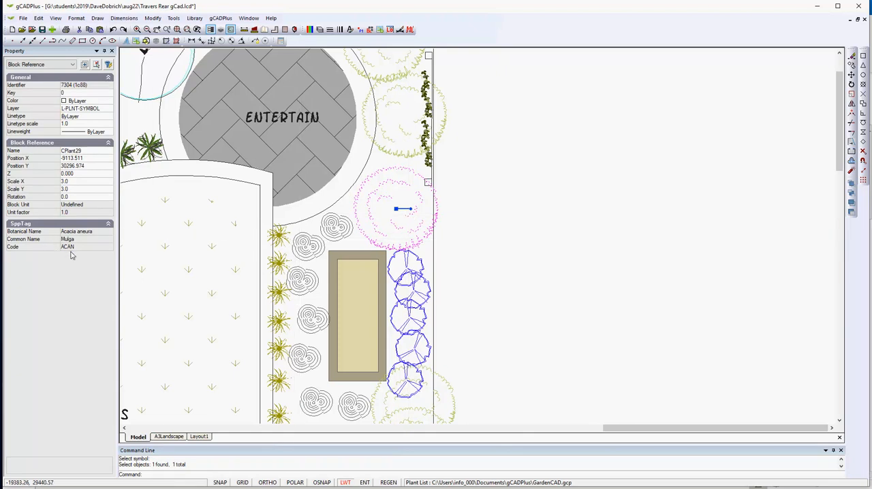
key("Escape")
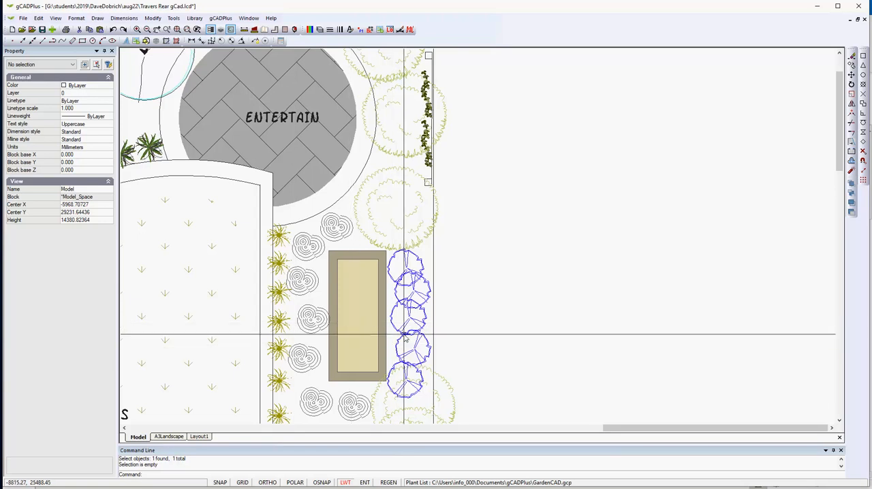
left_click(413, 292)
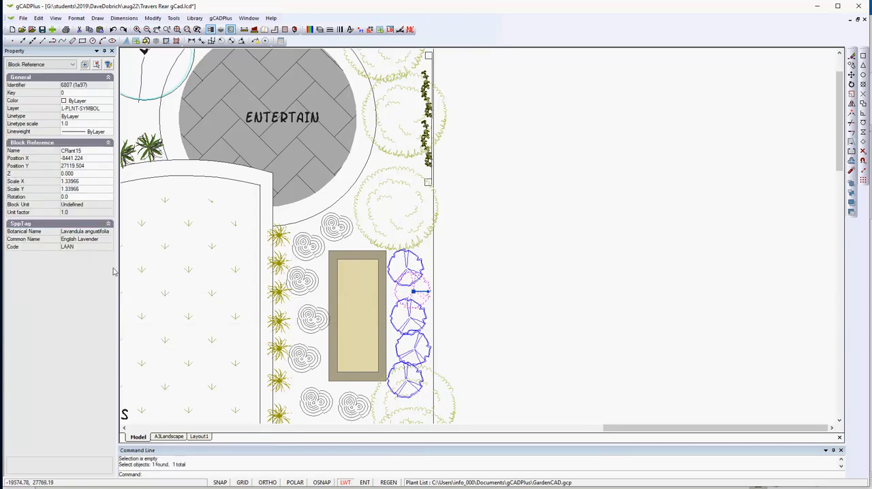
key("Escape")
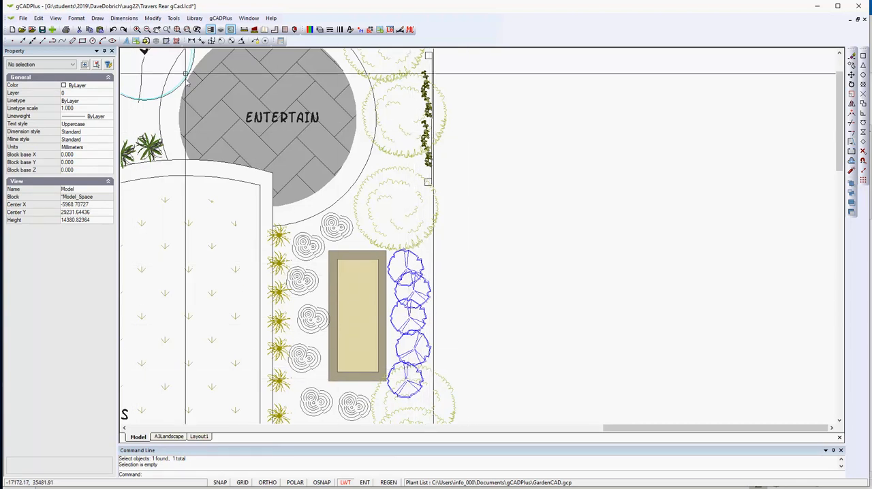
Draw a standard plant schedule with a text height of 200 in the empty area to the right of the garden.
left_click(220, 18)
mouse_move(243, 32)
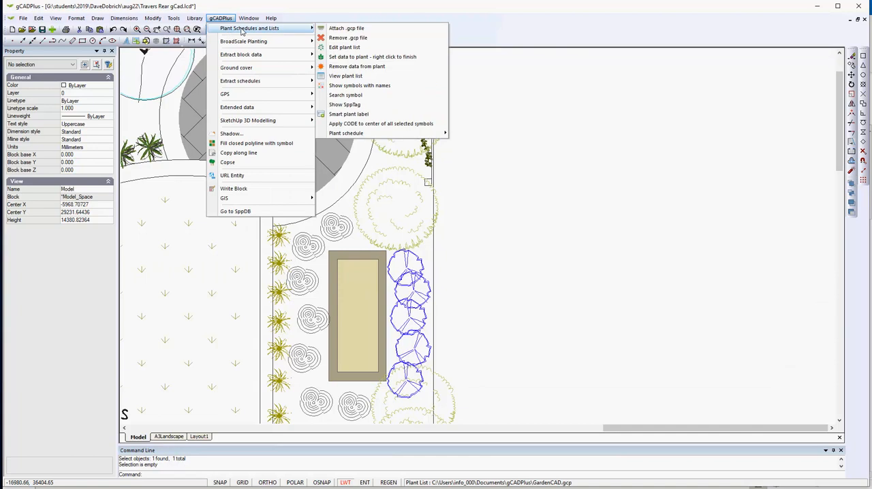
mouse_move(375, 135)
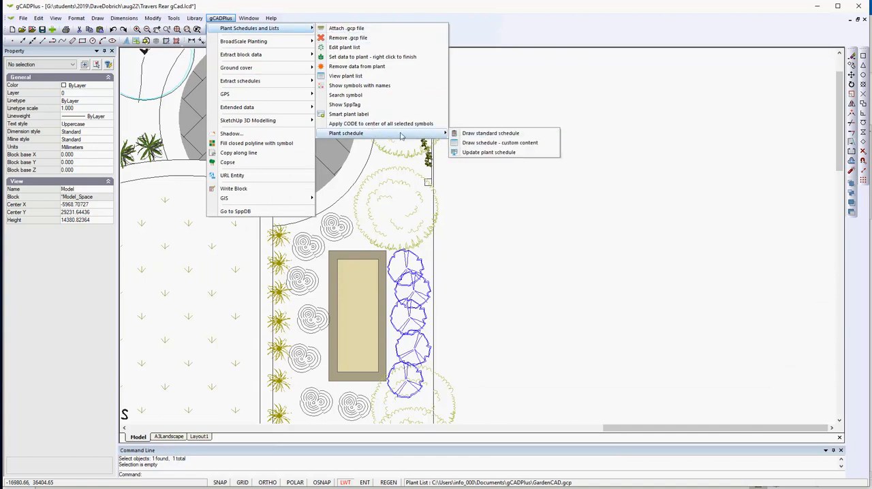
left_click(483, 133)
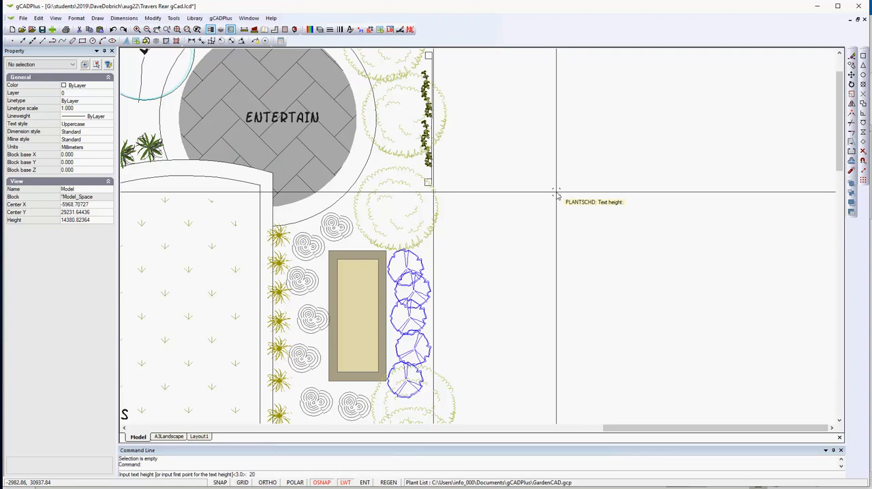
type("200")
key("Return")
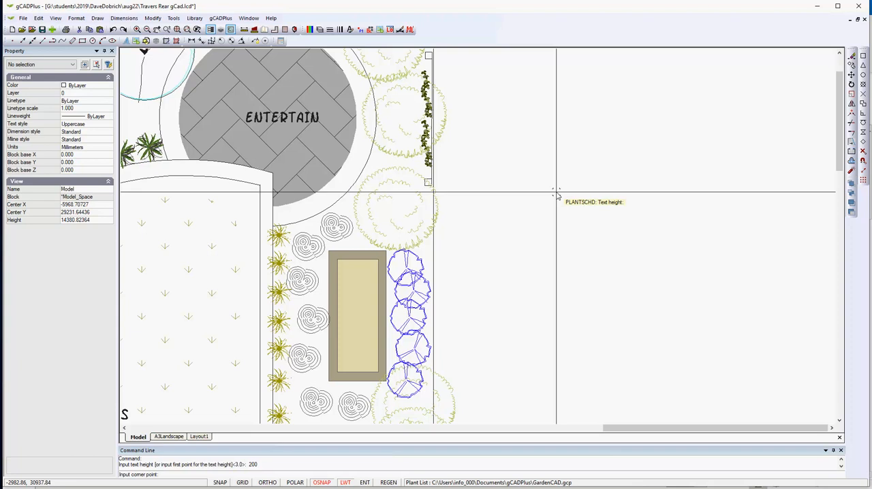
left_click(520, 132)
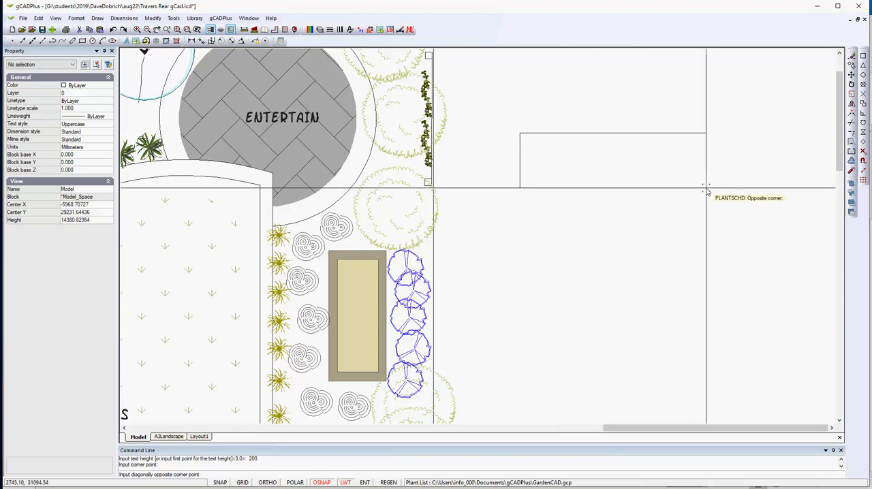
left_click(708, 193)
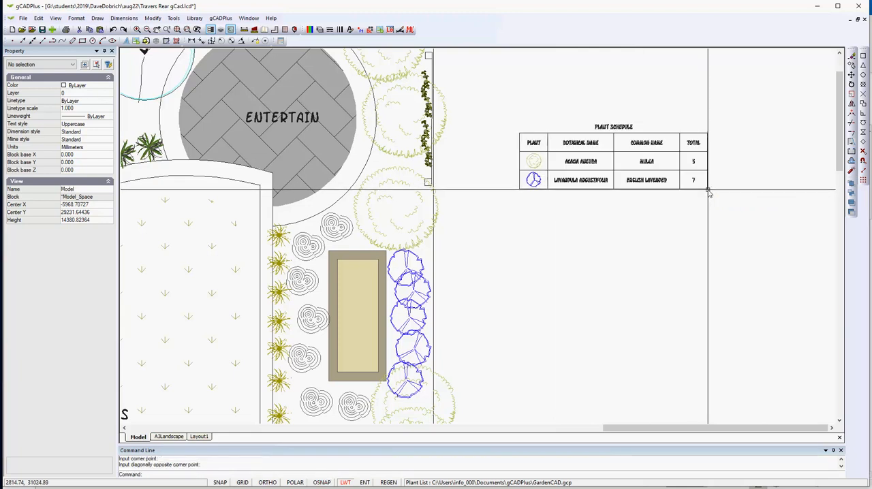
Examine the plant schedule up close and compare it with the symbols across the whole garden plan.
scroll(707, 187, "up", 2)
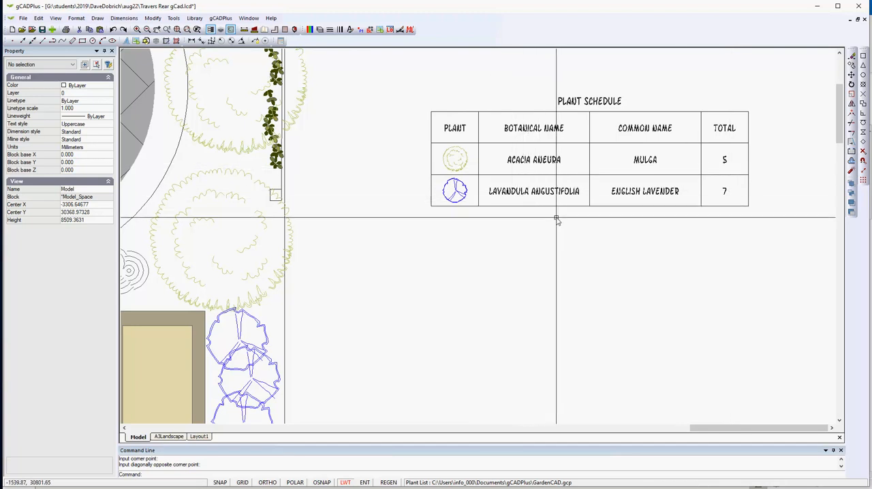
scroll(576, 224, "down", 2)
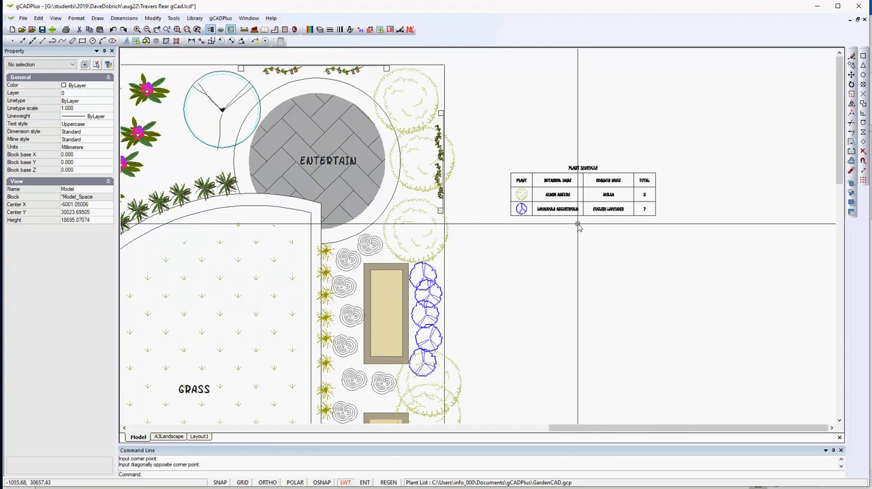
scroll(577, 225, "down", 1)
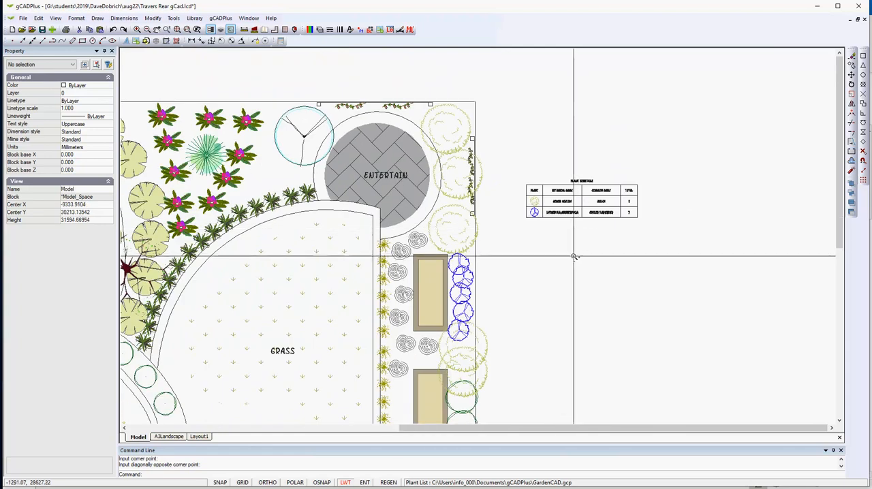
scroll(574, 256, "down", 1)
scroll(525, 198, "down", 1)
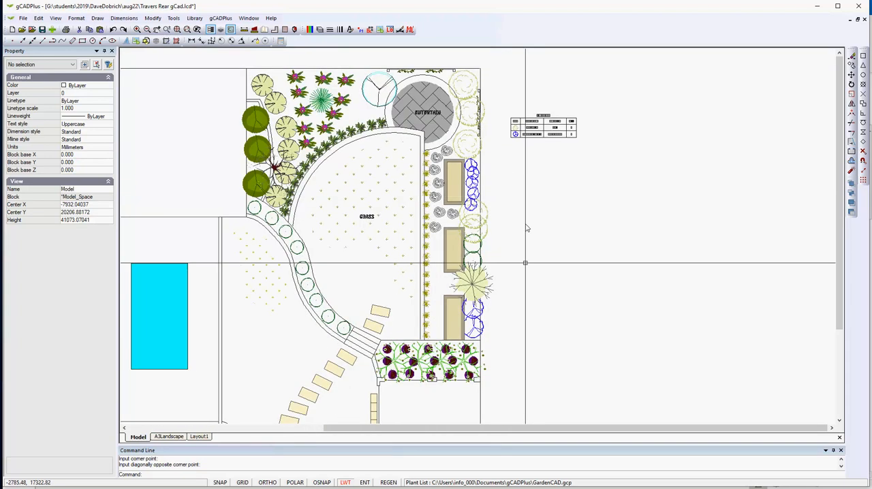